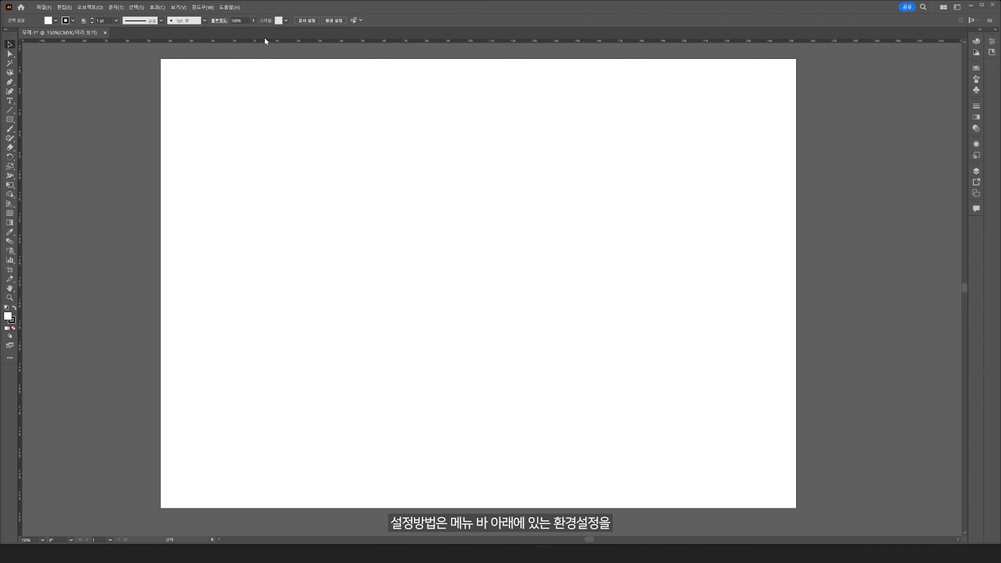
# Try the light, medium light and dark interface brightness levels in the preferences, and confirm with the medium dark one
pyautogui.click(330, 21)
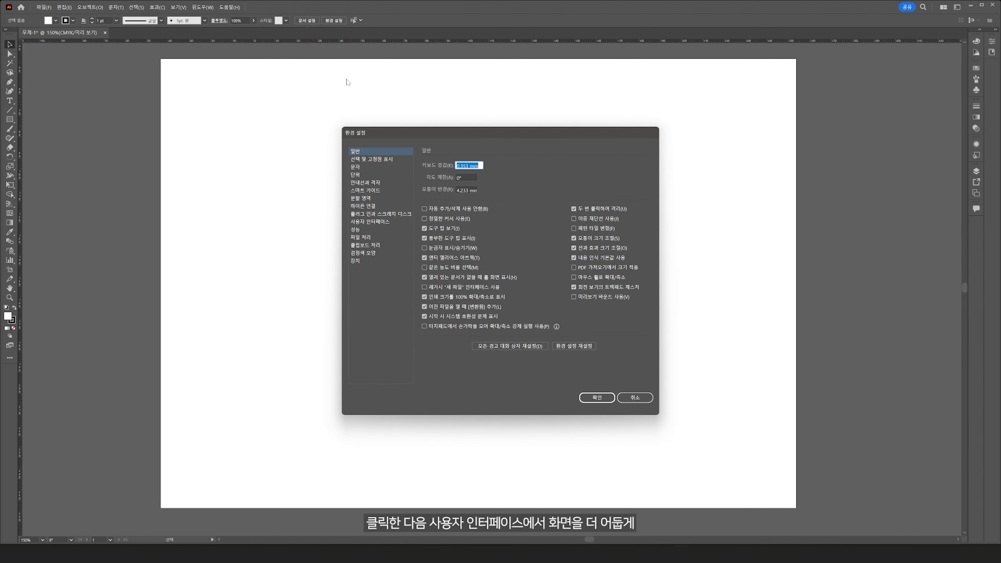
pyautogui.click(373, 221)
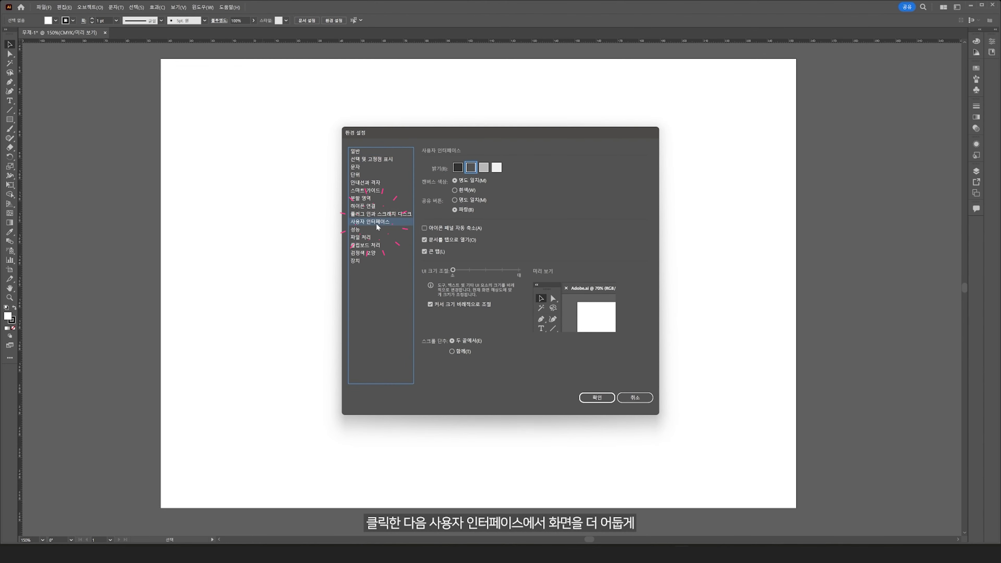
pyautogui.click(493, 169)
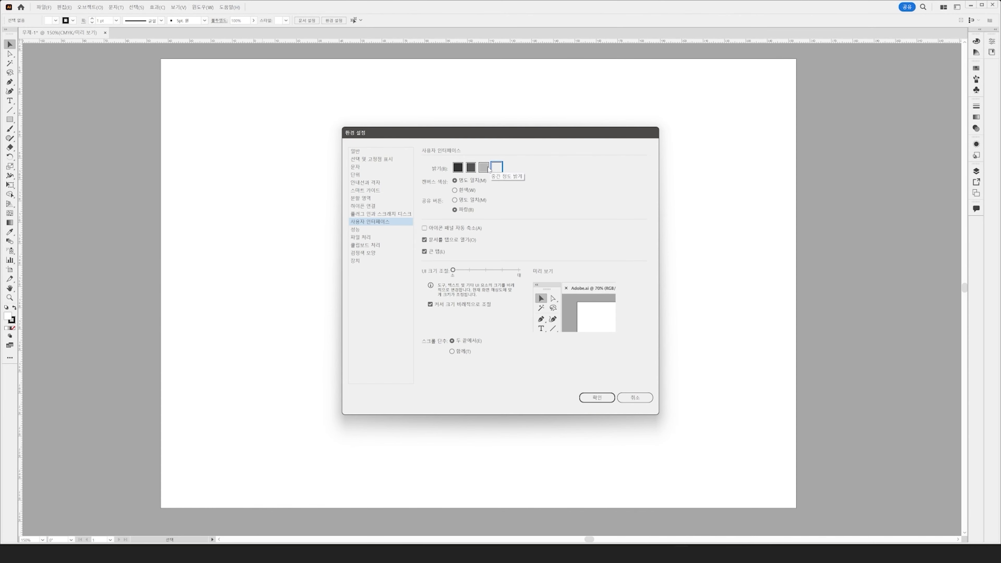
pyautogui.click(478, 169)
pyautogui.click(471, 167)
pyautogui.click(457, 168)
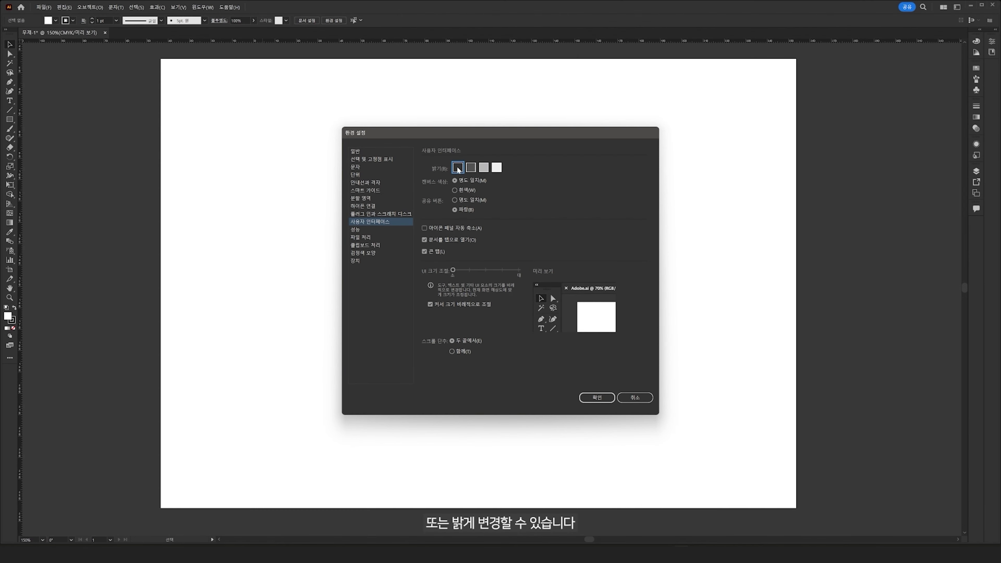
pyautogui.click(471, 168)
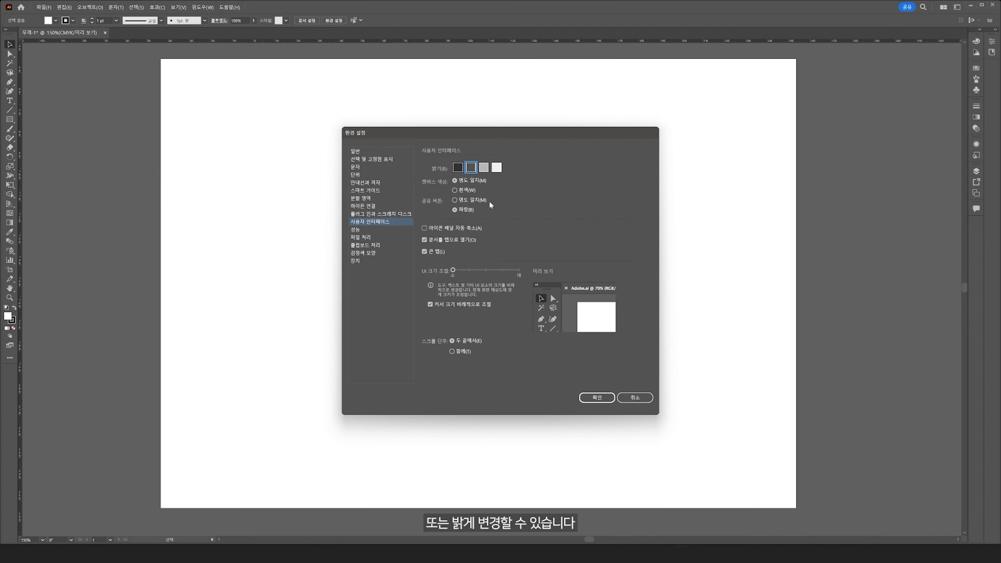
pyautogui.click(597, 398)
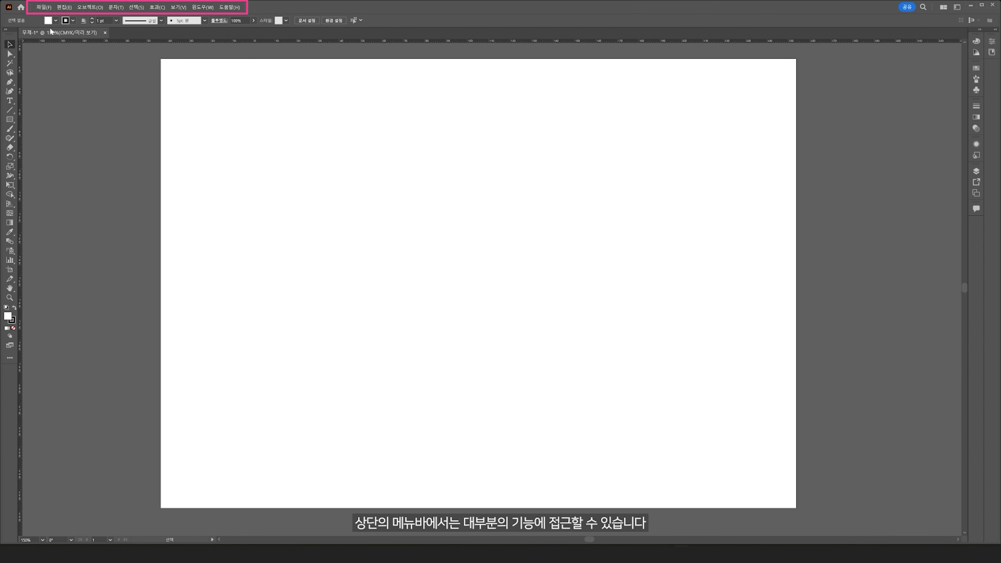
pyautogui.click(44, 8)
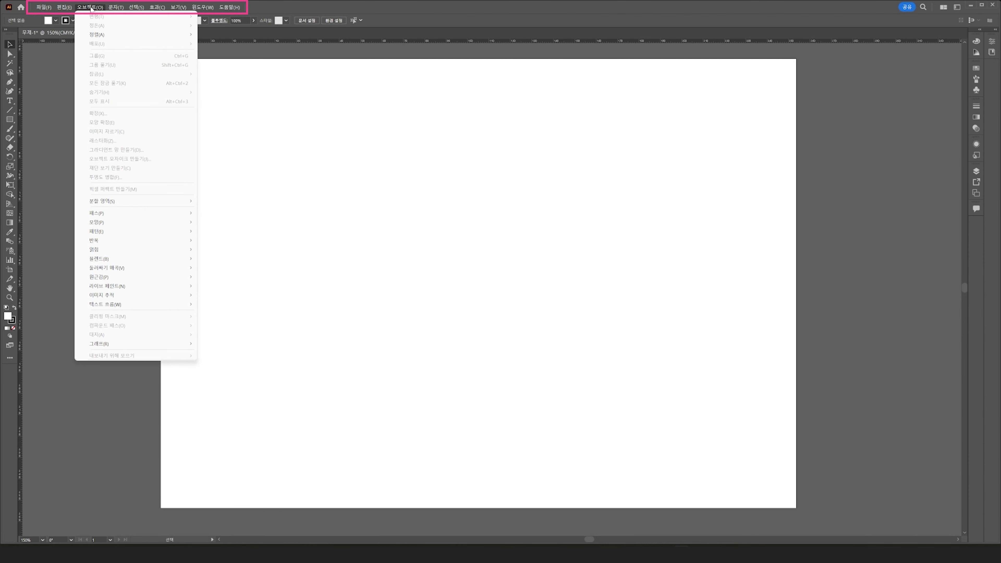
pyautogui.moveTo(111, 9)
pyautogui.moveTo(185, 8)
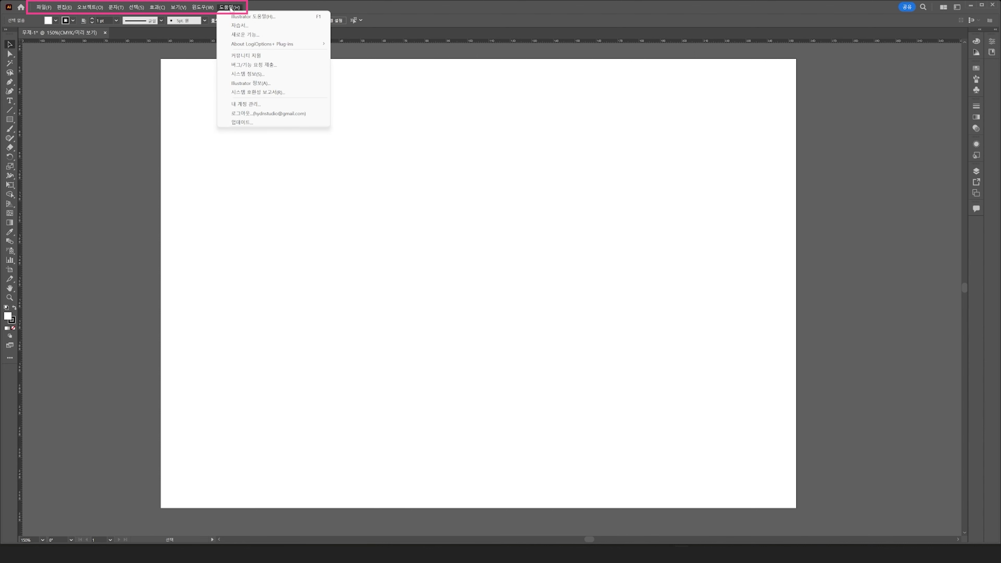
pyautogui.moveTo(41, 7)
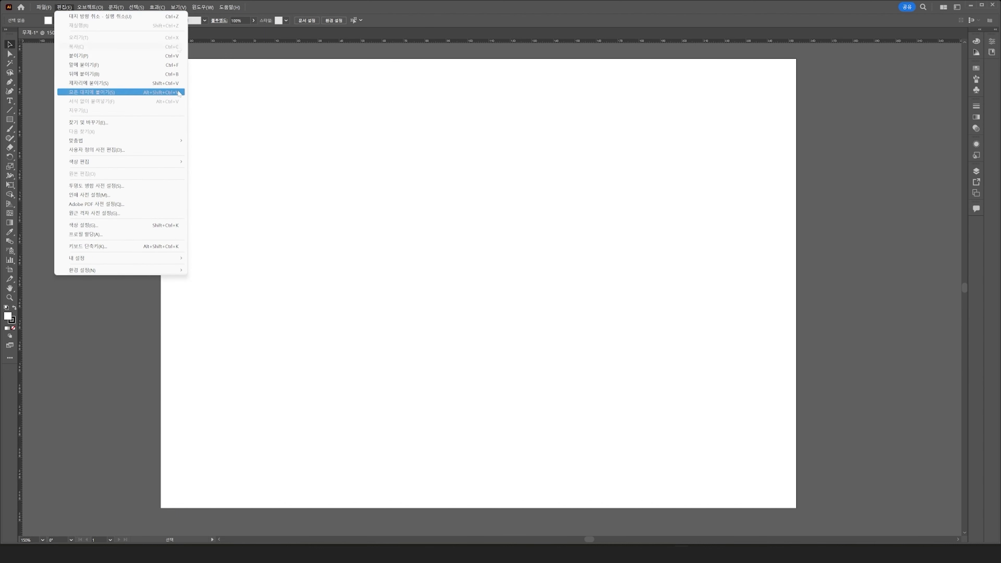
pyautogui.click(252, 107)
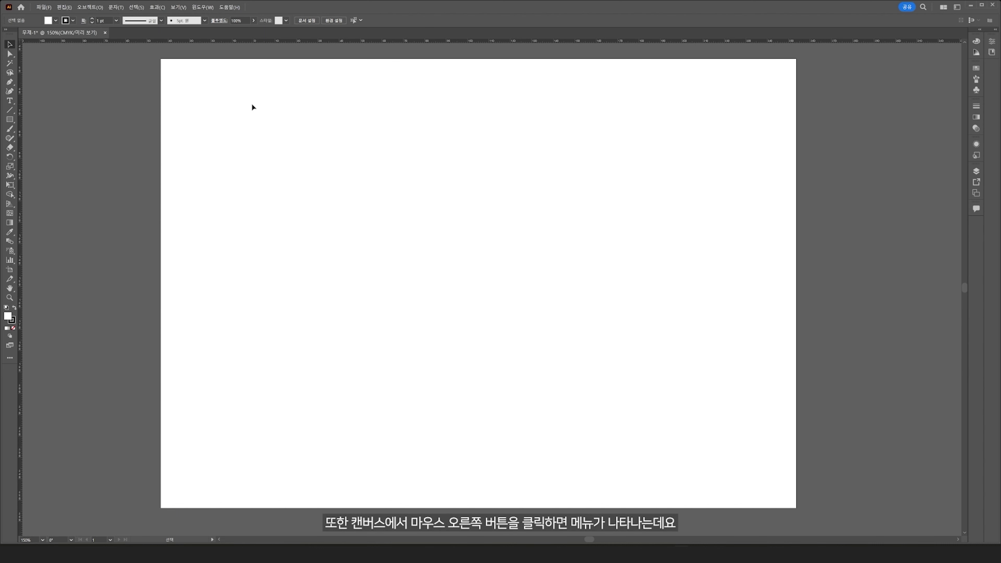
# Hide the document rulers and show them again, two times in a row
pyautogui.rightClick(461, 245)
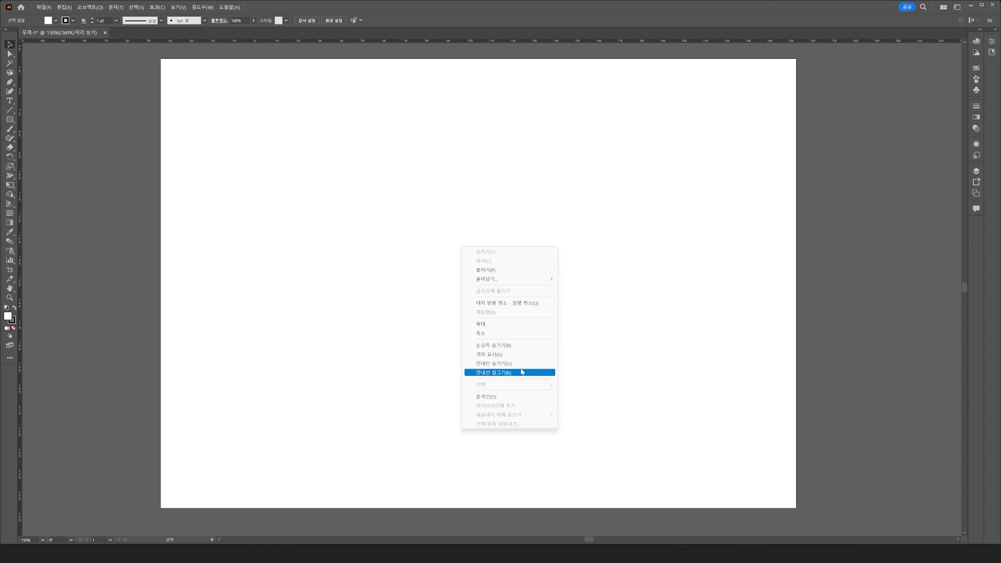
pyautogui.click(520, 347)
pyautogui.rightClick(519, 345)
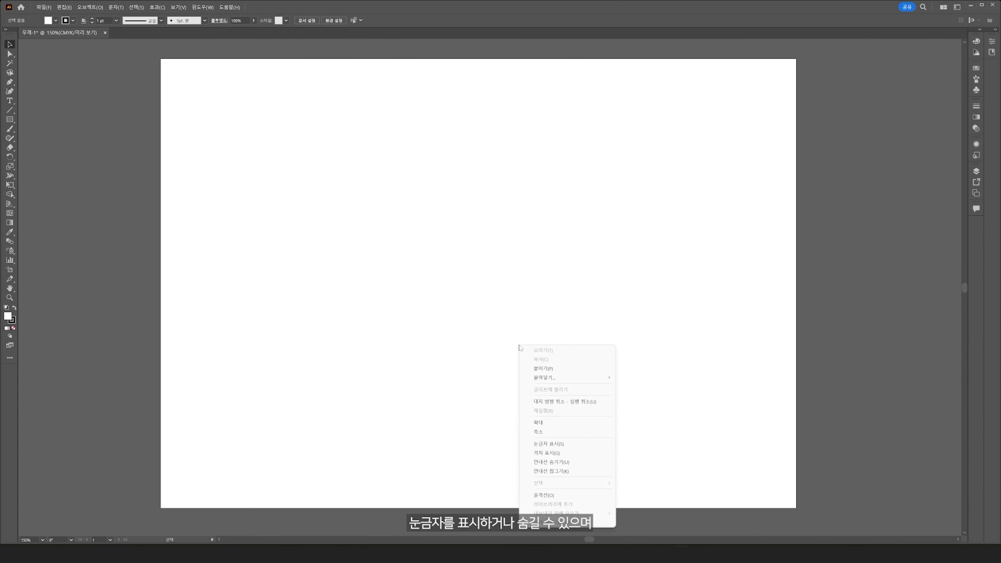
pyautogui.click(560, 444)
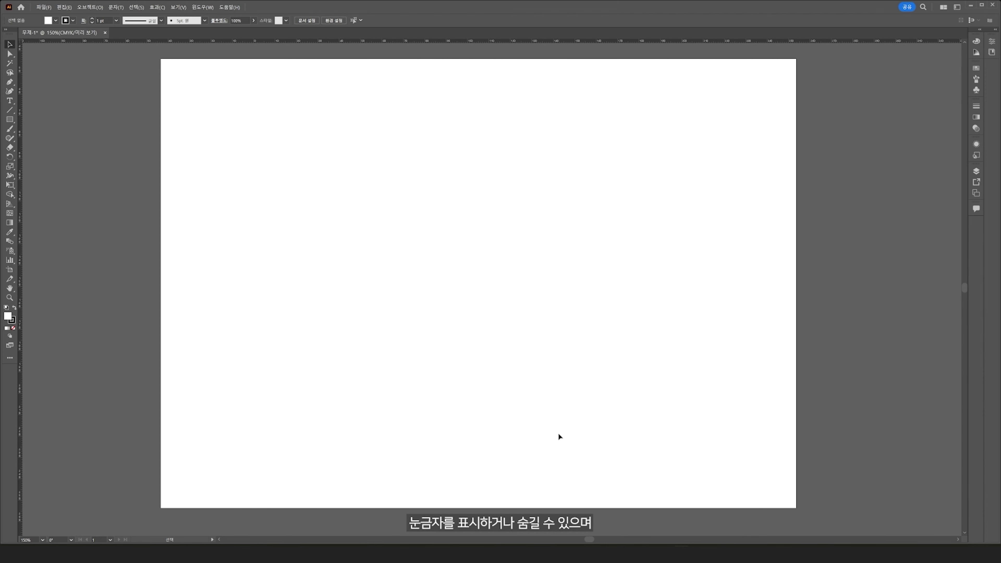
pyautogui.click(178, 7)
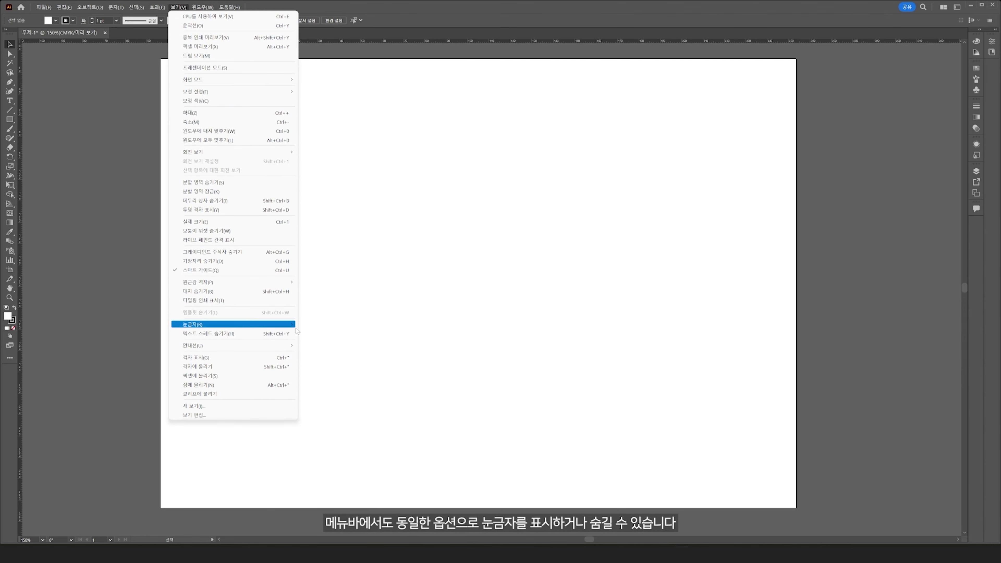
pyautogui.moveTo(292, 324)
pyautogui.click(329, 326)
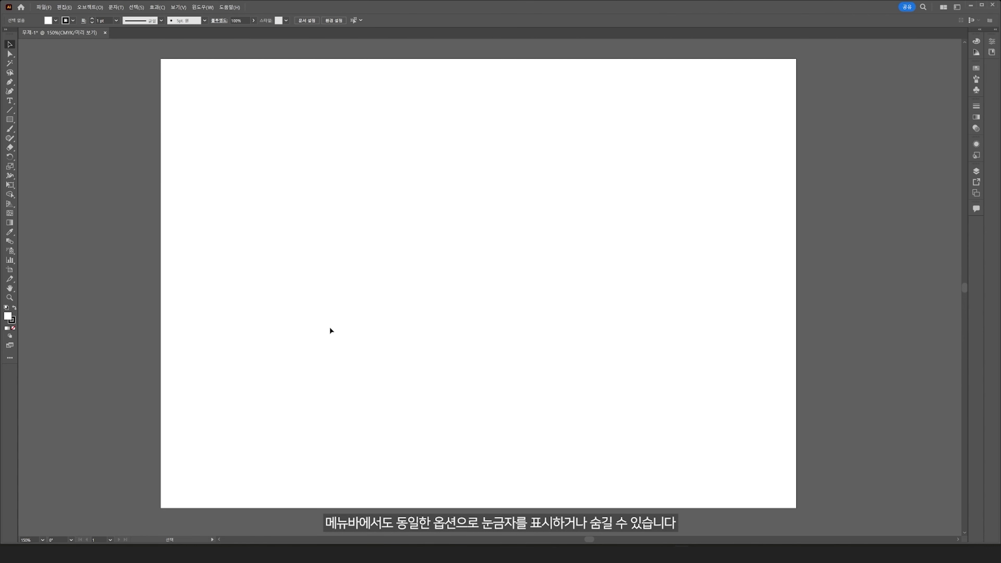
pyautogui.click(178, 7)
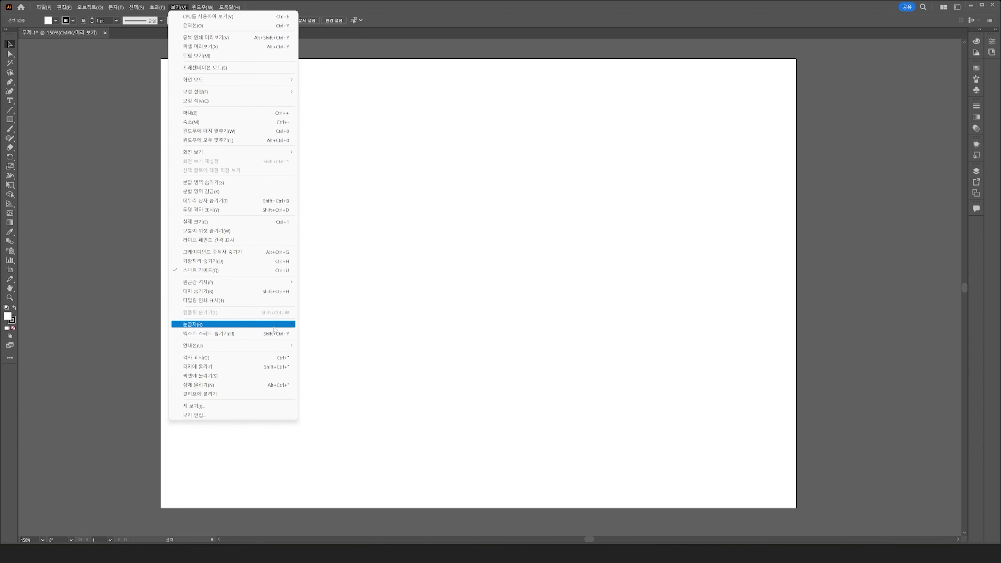
pyautogui.moveTo(276, 325)
pyautogui.click(338, 325)
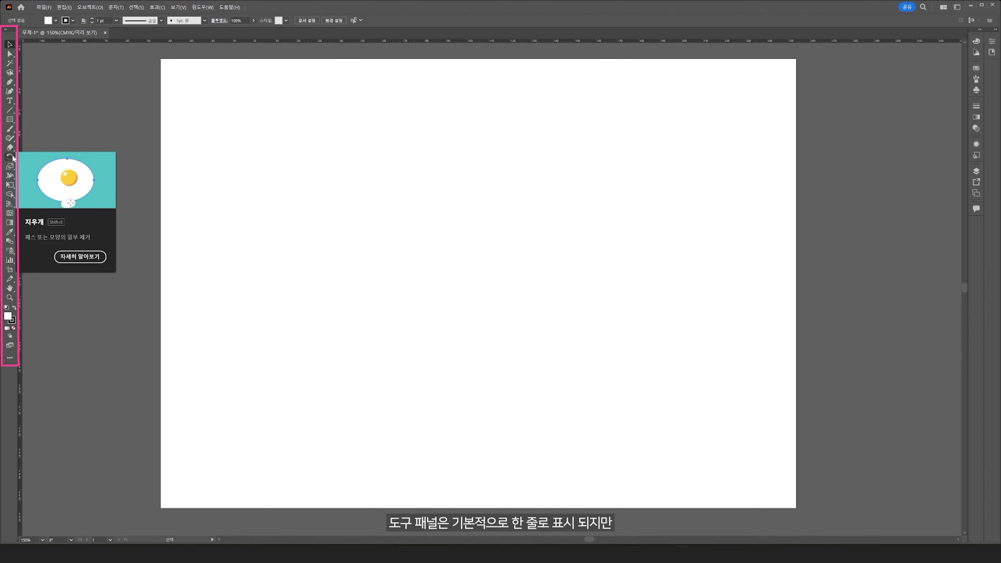
# Expand the toolbox to two columns and examine the related tools grouped under Direct Selection, Pen and Rectangle
pyautogui.click(5, 31)
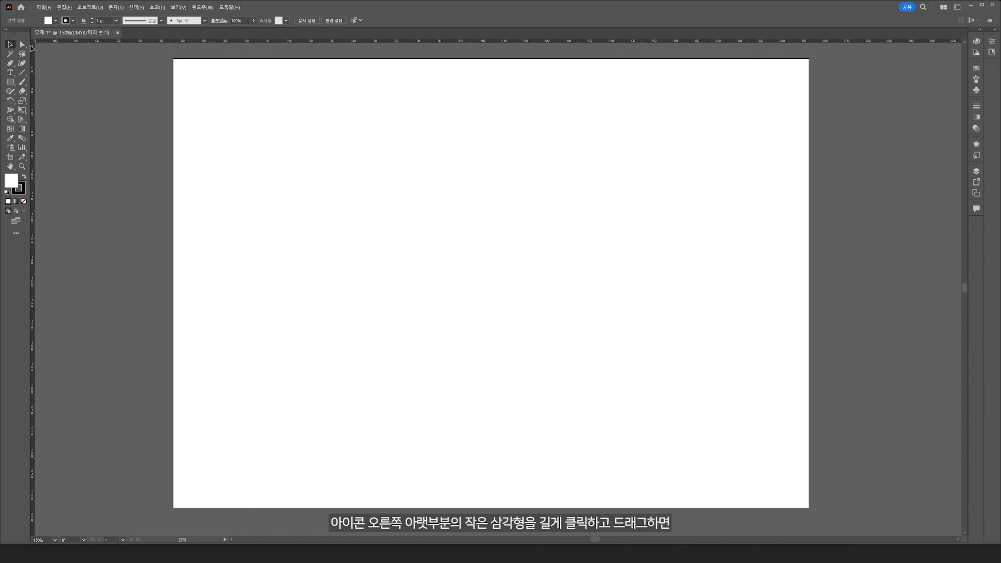
pyautogui.click(26, 44)
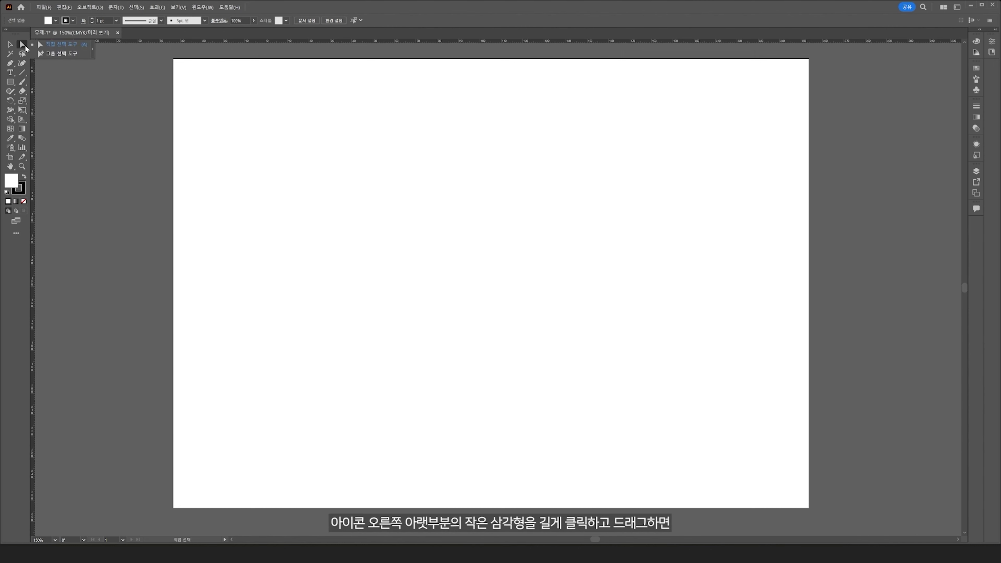
pyautogui.click(11, 64)
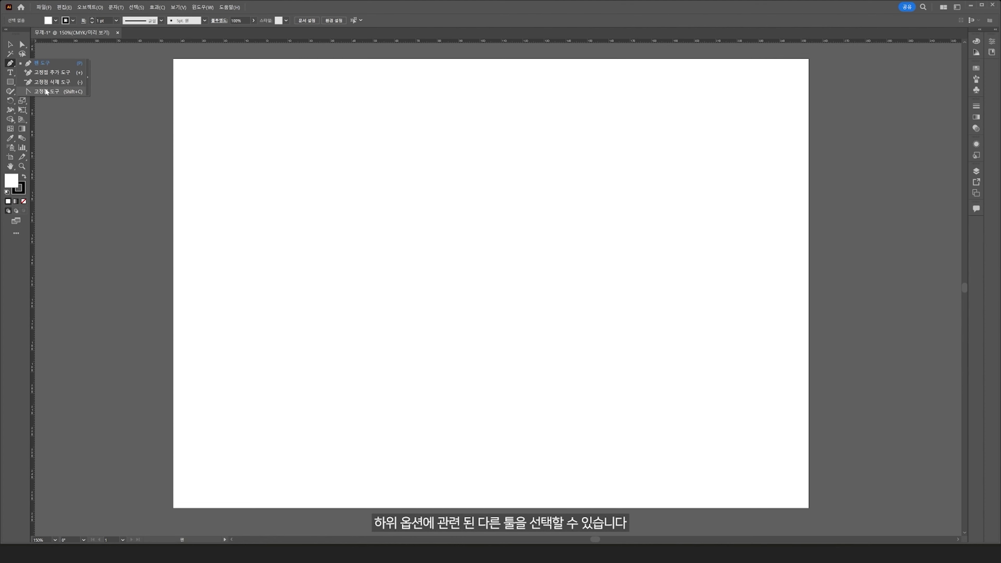
pyautogui.click(10, 82)
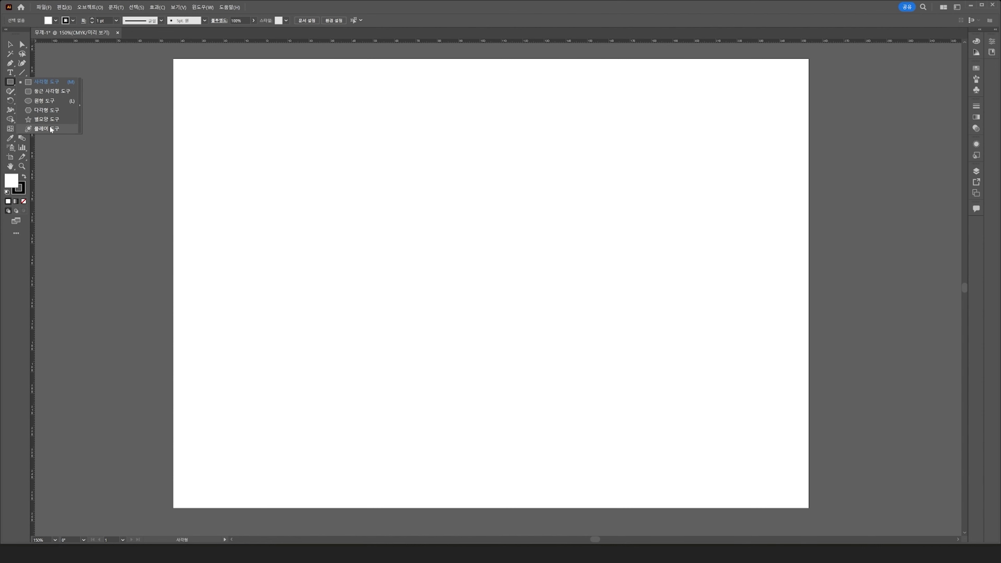
pyautogui.click(14, 82)
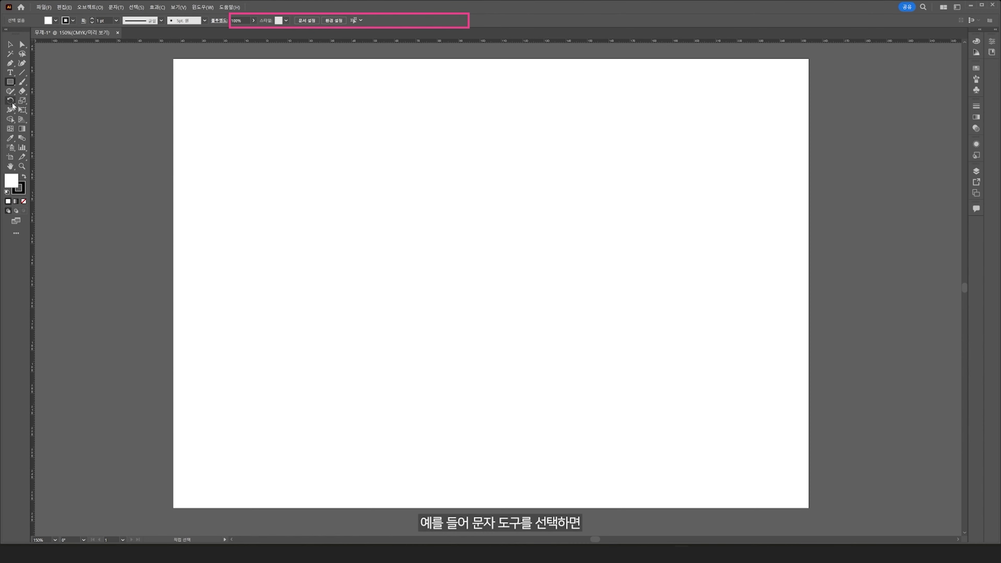
# Place a line of placeholder point text in the upper part of the artboard and set its font to 나눔스퀘어OTF_ac
pyautogui.click(9, 72)
pyautogui.click(280, 147)
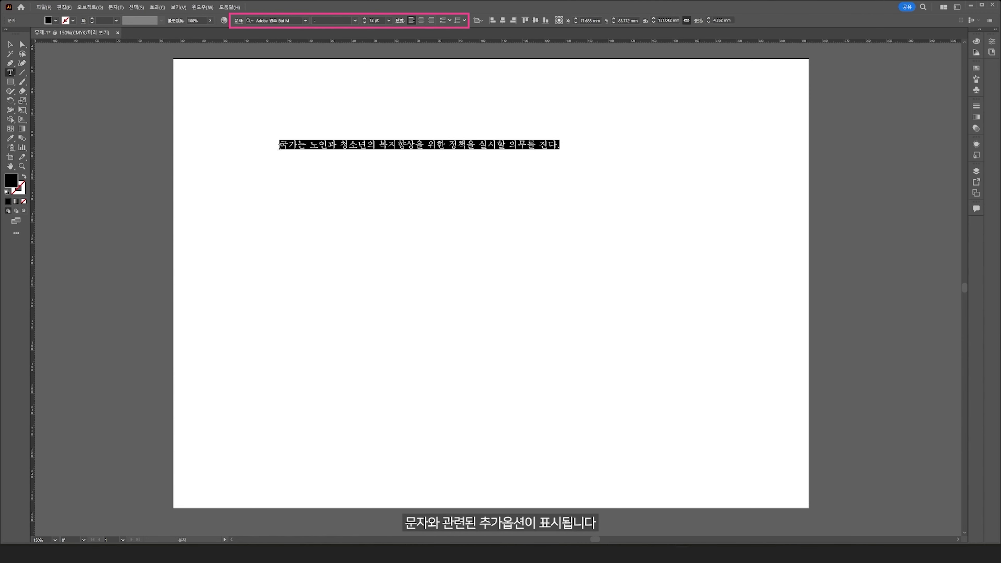
pyautogui.click(297, 21)
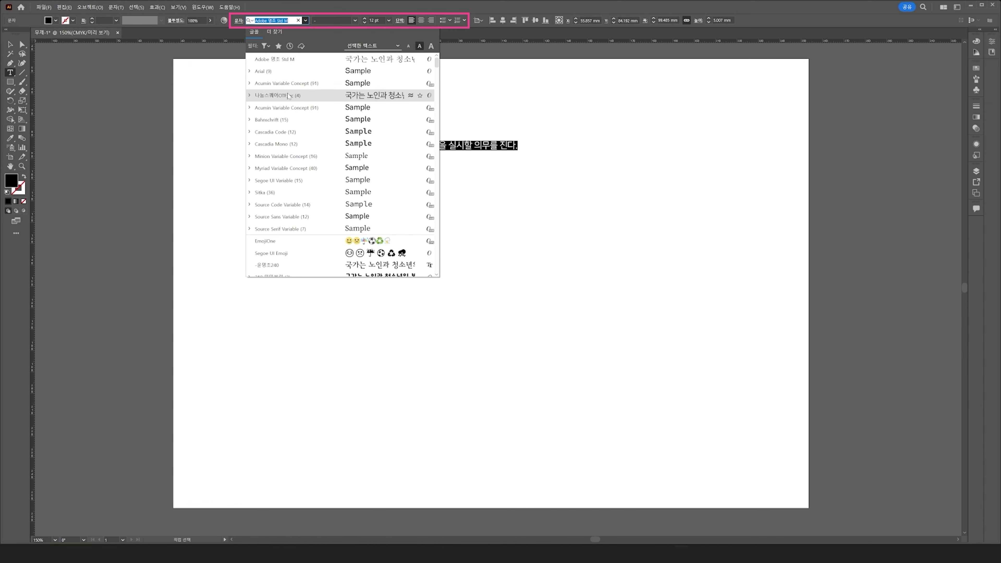
pyautogui.click(278, 96)
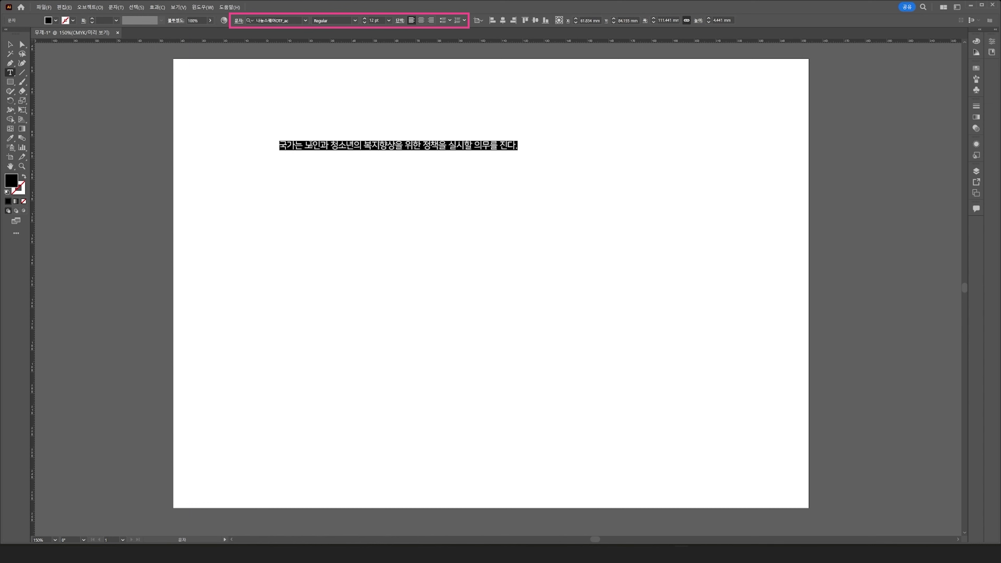
# Set the placeholder text's font style to ExtraBold and choose another preset font size
pyautogui.click(354, 21)
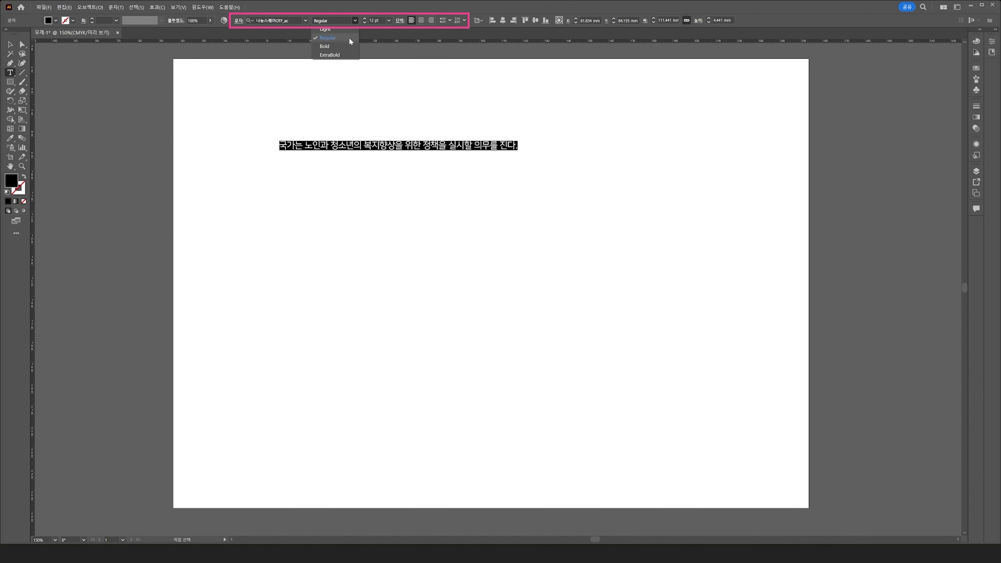
pyautogui.click(343, 56)
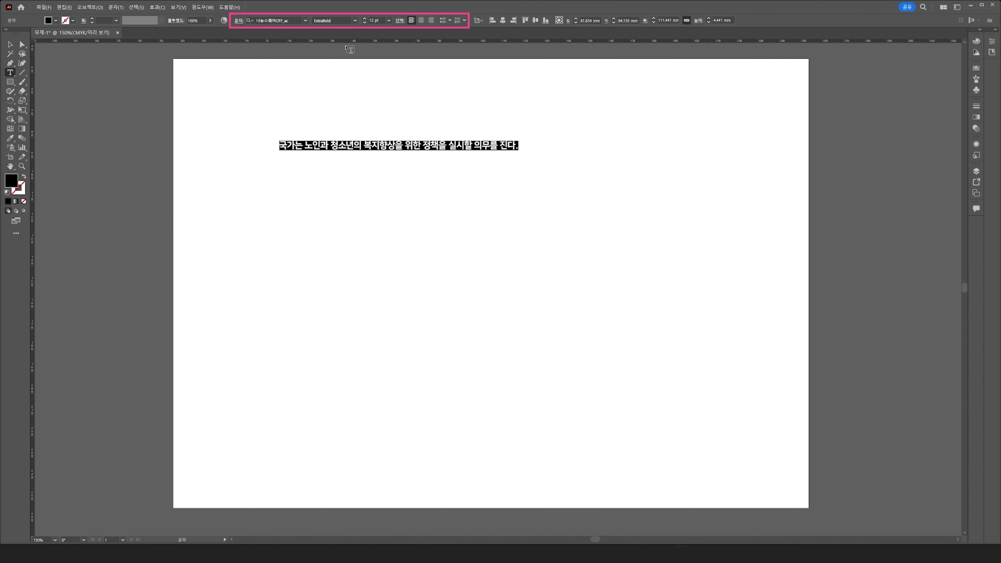
pyautogui.click(388, 21)
pyautogui.click(401, 117)
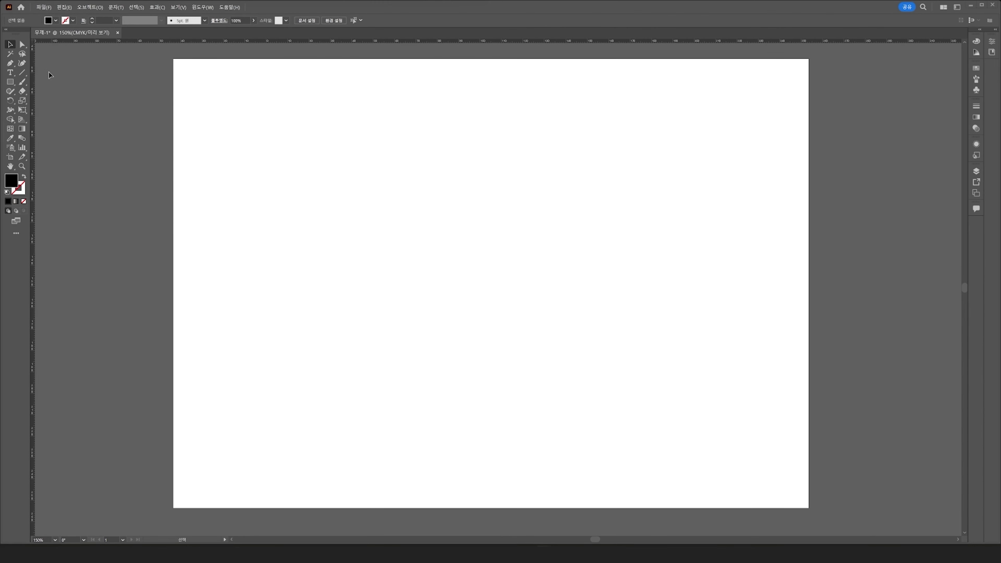
# Create a new portrait print document of 210 x 297 mm in CMYK colour mode
pyautogui.click(57, 34)
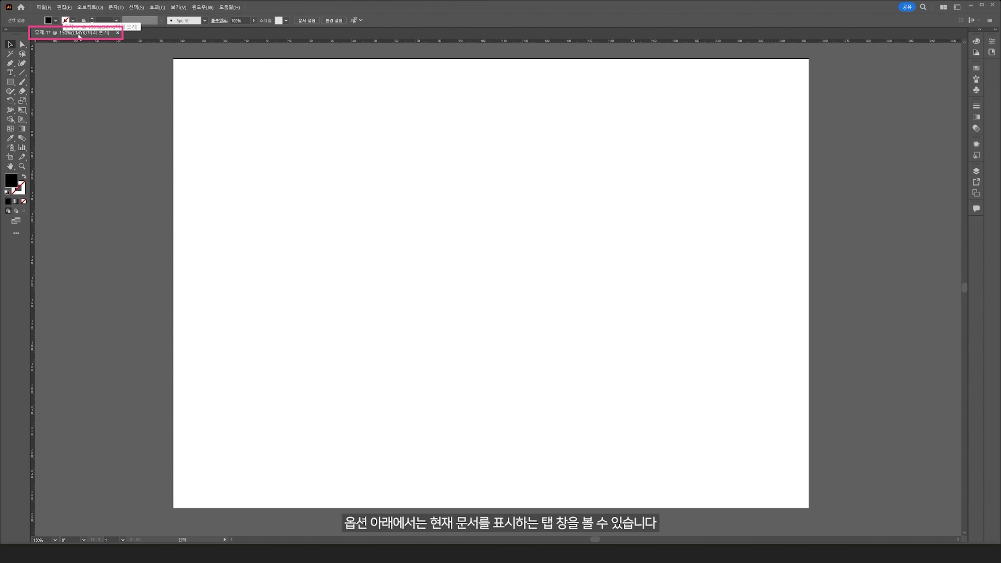
pyautogui.click(43, 7)
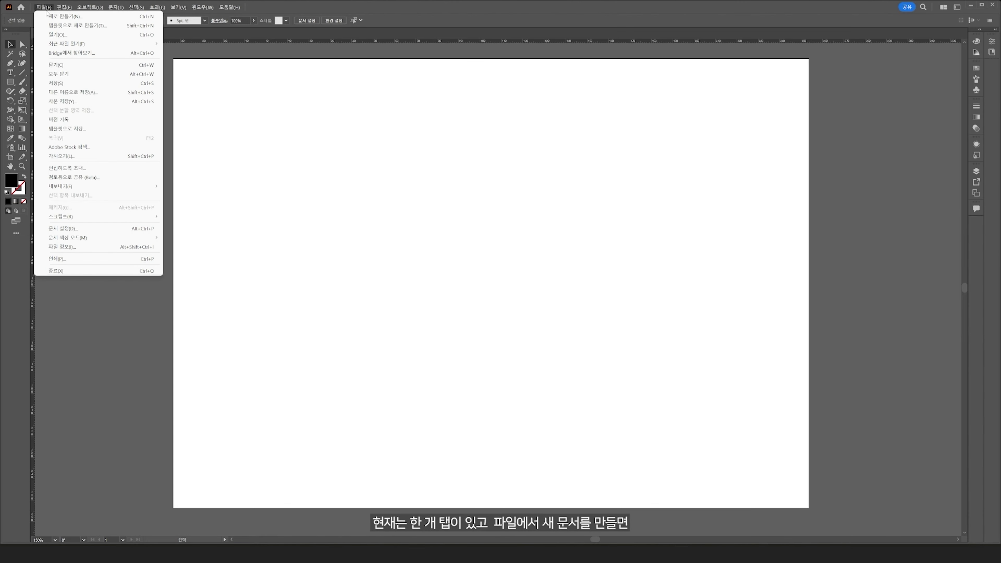
pyautogui.click(56, 16)
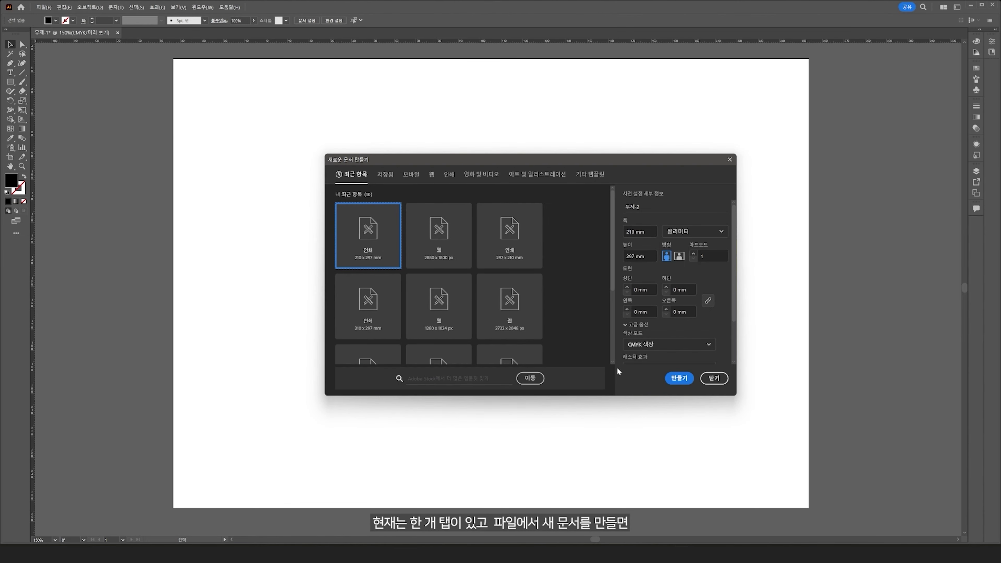
pyautogui.click(680, 378)
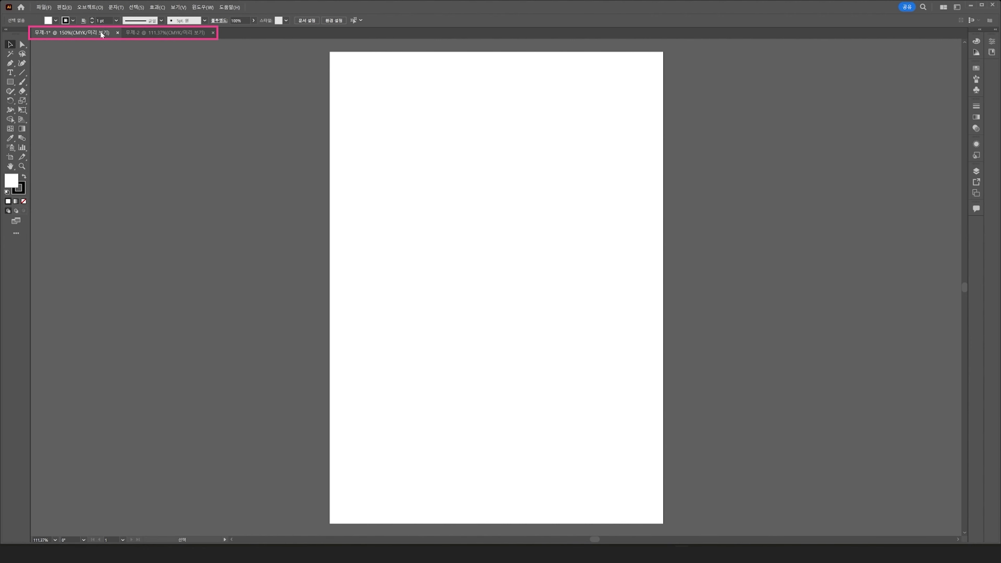
# Switch back and forth between the two open documents and close 무제-2
pyautogui.click(102, 32)
pyautogui.click(132, 32)
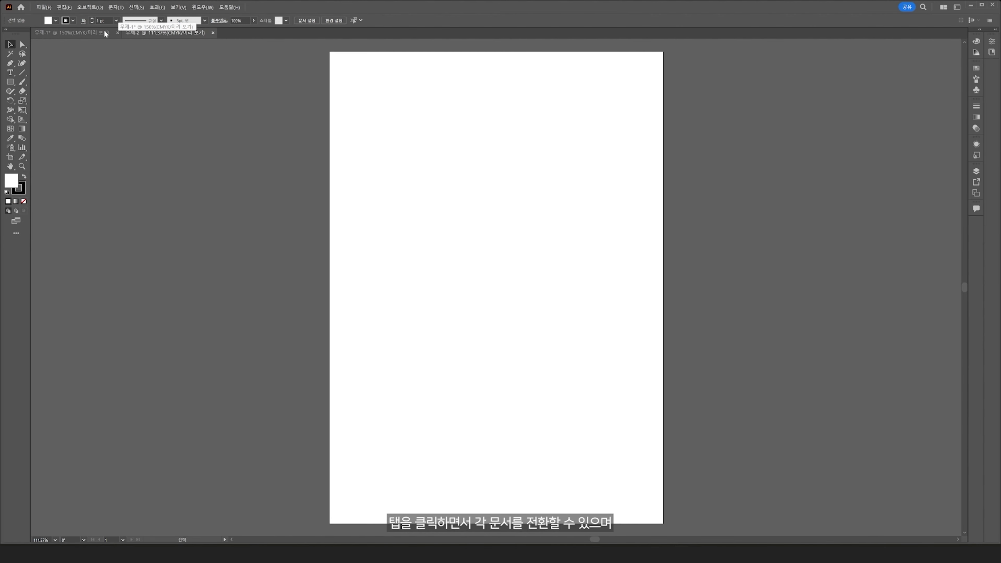
pyautogui.click(104, 33)
pyautogui.click(147, 33)
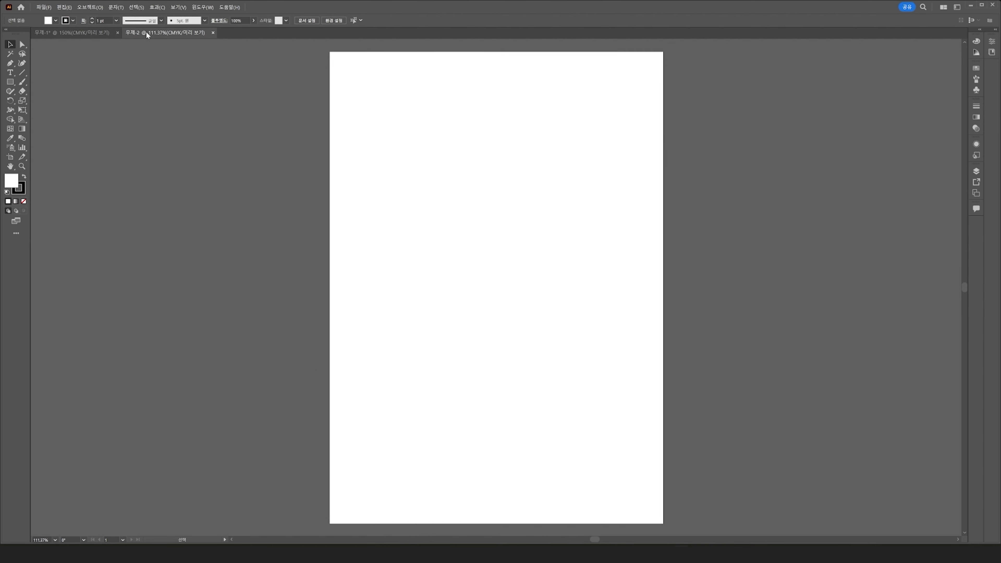
pyautogui.click(212, 33)
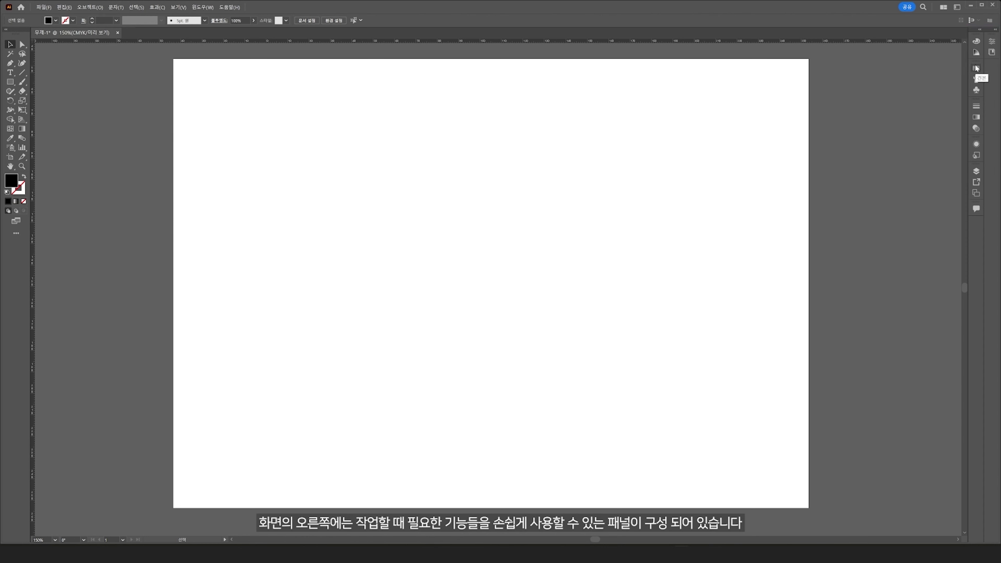
# View the contents of the Color, Color Guide and Swatches panels one after another
pyautogui.click(977, 41)
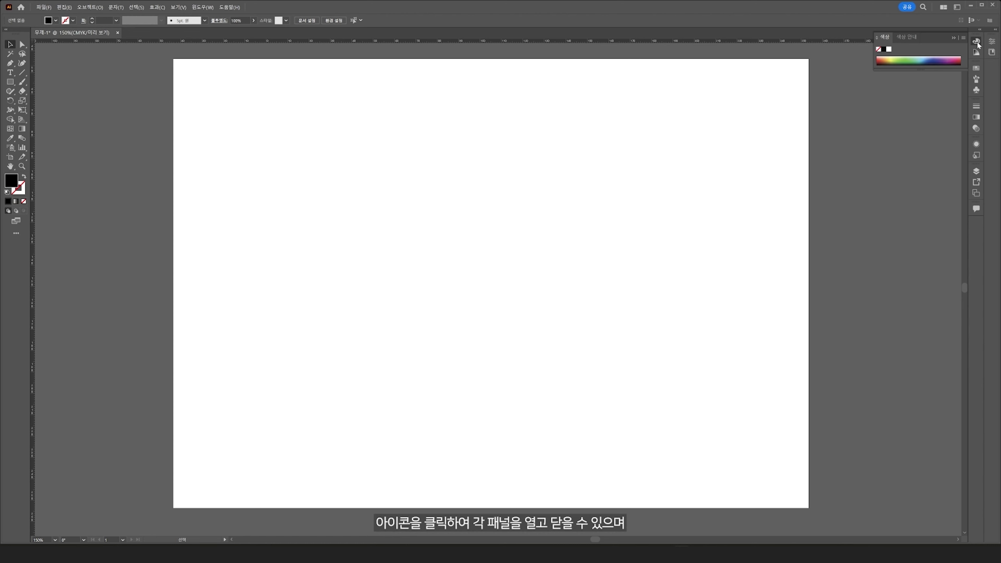
pyautogui.click(976, 53)
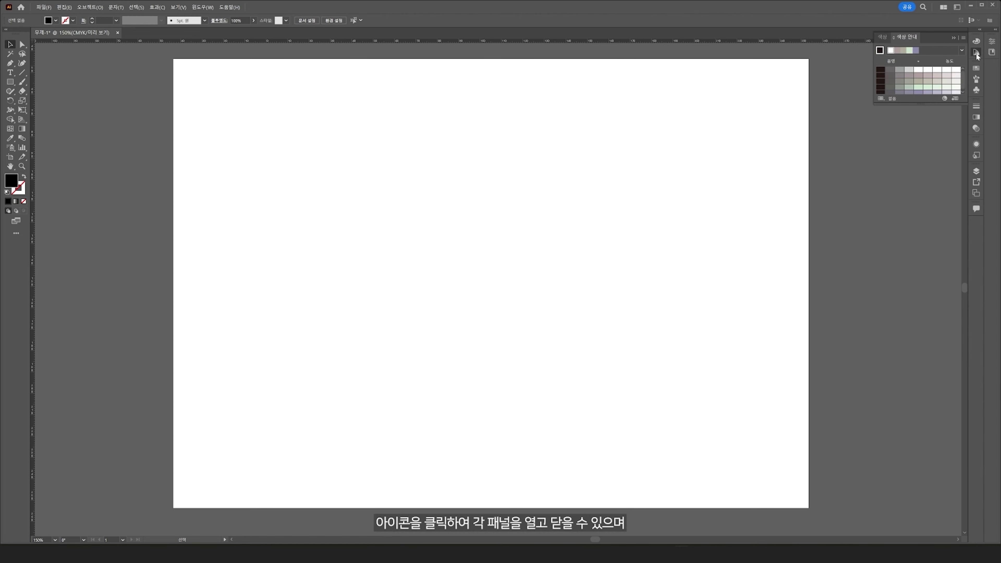
pyautogui.click(977, 69)
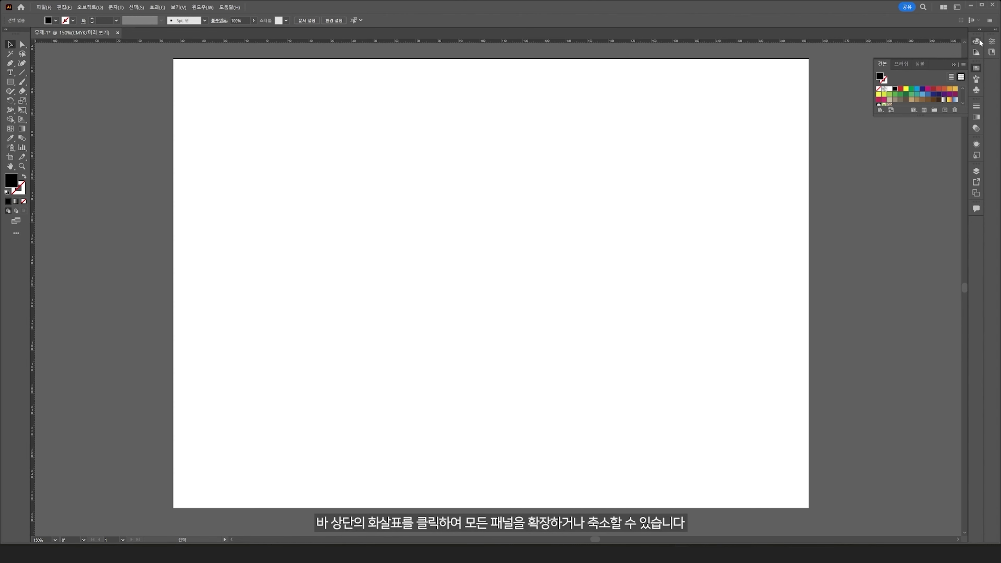
# Expand, collapse and re-expand all the docked side panels, and make the Color Guide panel slightly taller
pyautogui.click(980, 32)
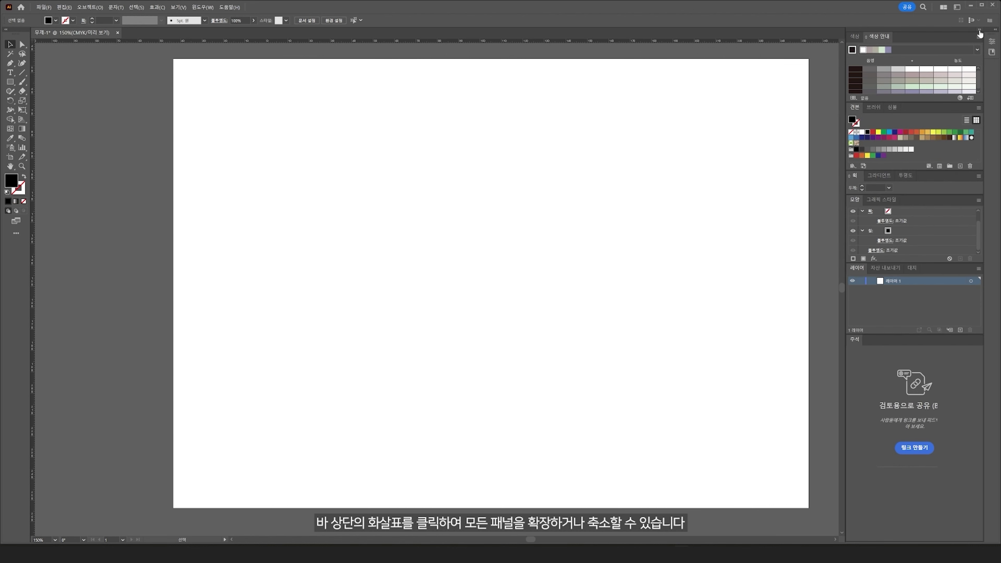
pyautogui.click(979, 31)
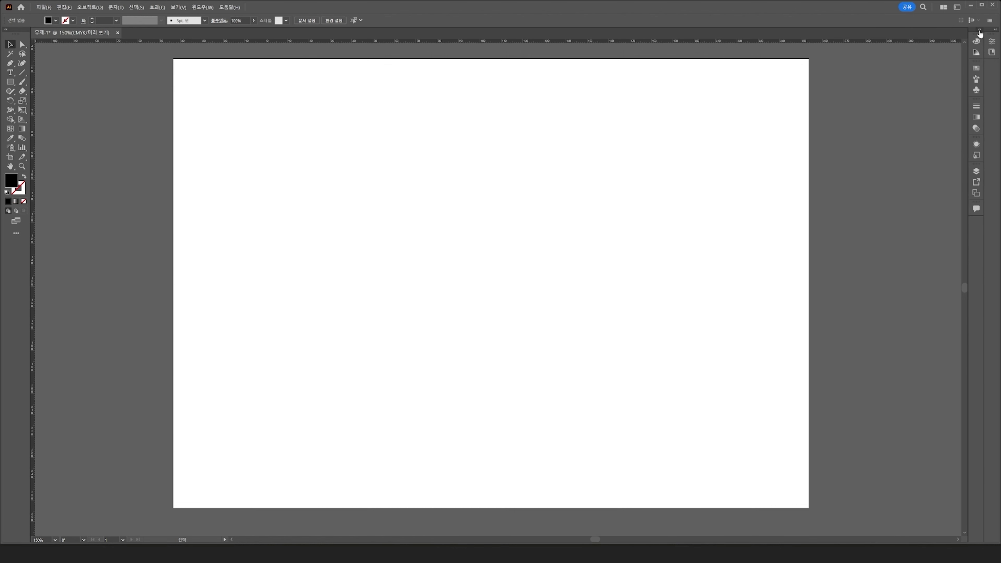
pyautogui.click(980, 31)
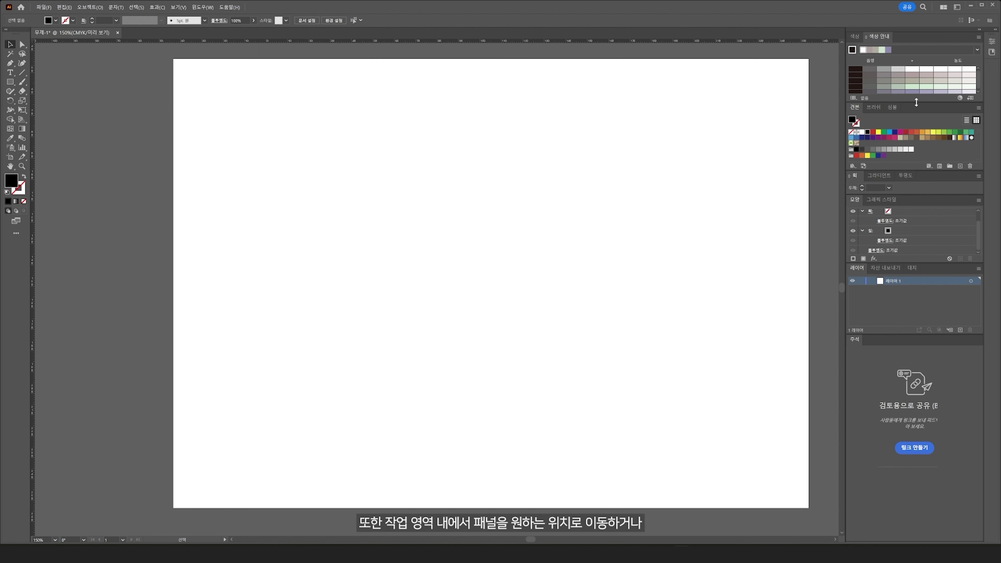
pyautogui.moveTo(919, 105)
pyautogui.mouseDown()
pyautogui.moveTo(745, 99)
pyautogui.moveTo(795, 98)
pyautogui.moveTo(841, 117)
pyautogui.moveTo(926, 124)
pyautogui.mouseUp()
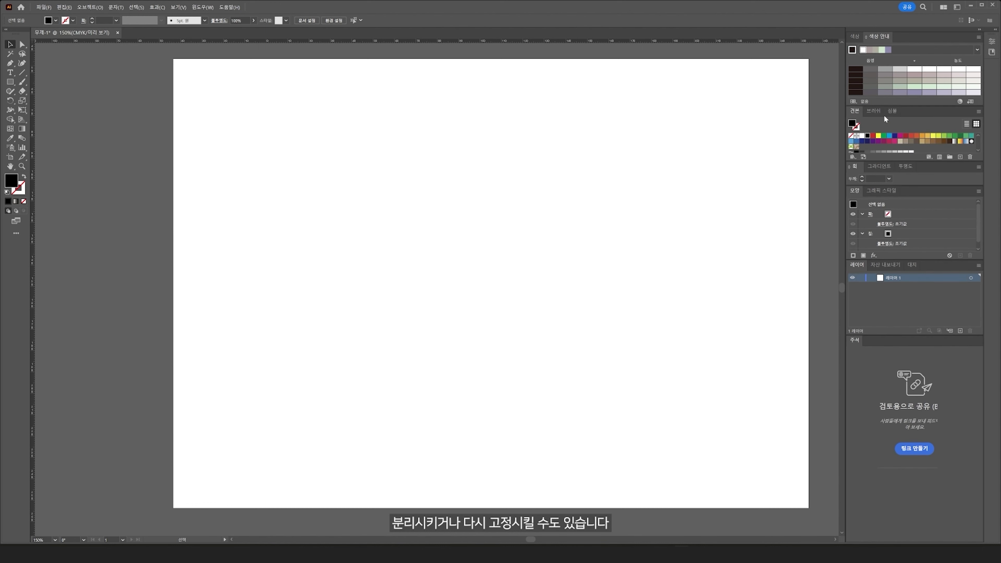
# View the Brushes and Symbols panels grouped with Swatches and return to the Swatches panel
pyautogui.click(875, 112)
pyautogui.click(890, 111)
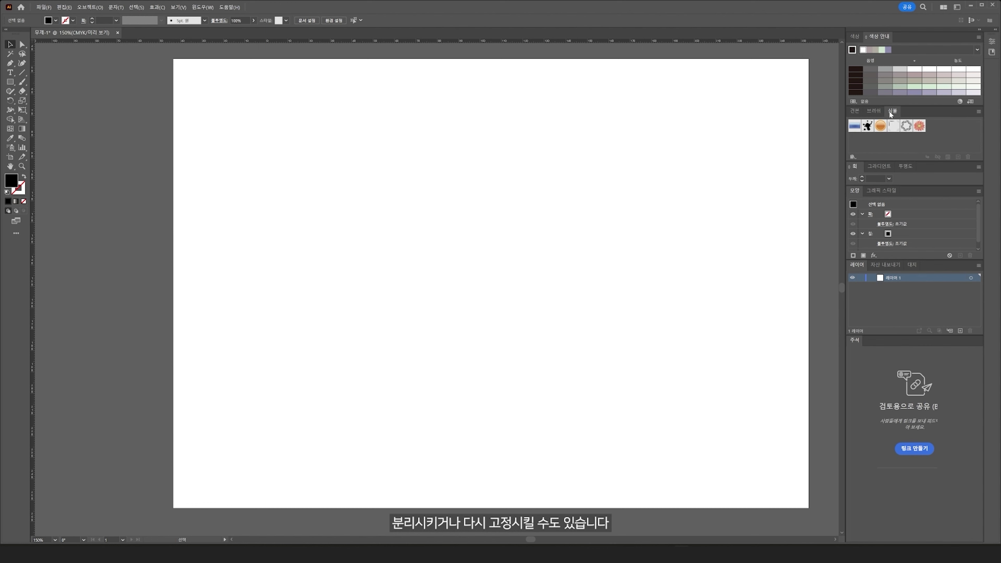
pyautogui.click(854, 112)
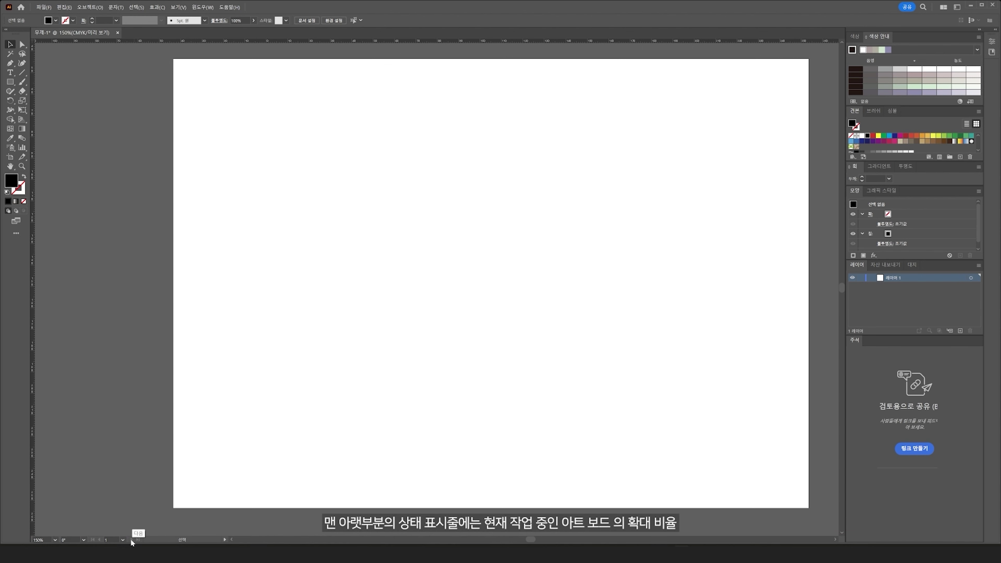
# Set the document zoom to 100%, rotate the canvas view to -45° and reset its rotation to 0°
pyautogui.click(55, 541)
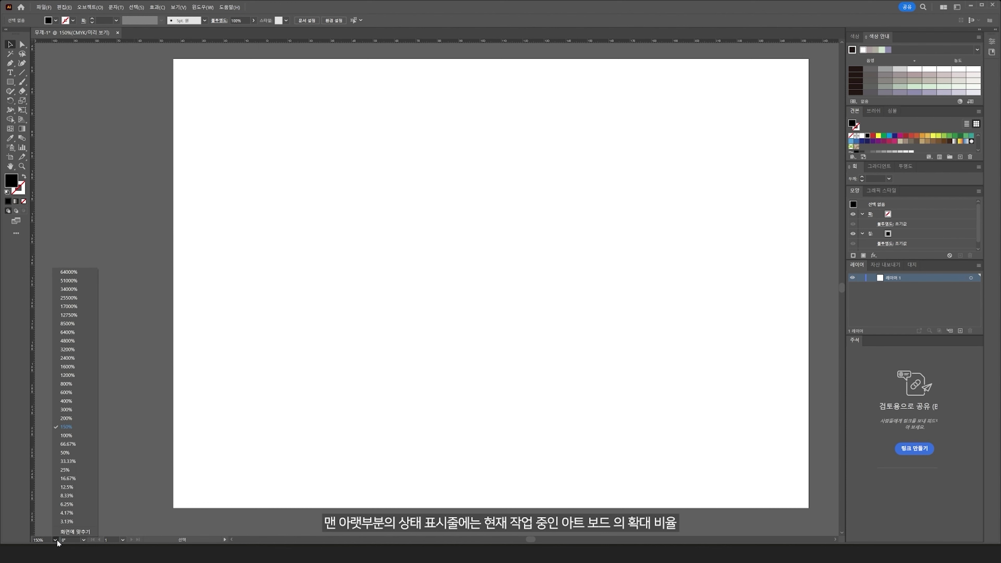
pyautogui.click(66, 435)
pyautogui.click(82, 540)
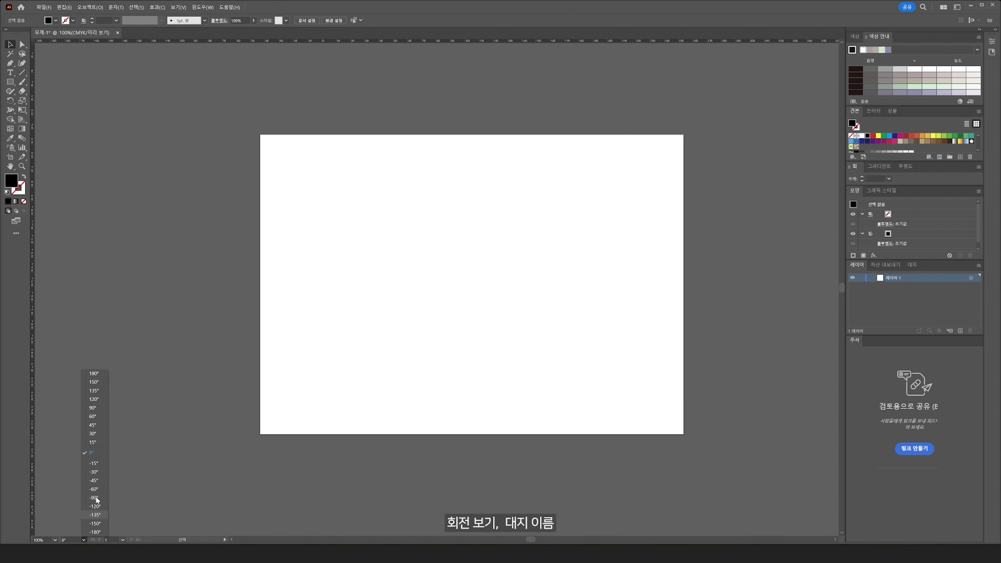
pyautogui.click(99, 485)
pyautogui.click(83, 540)
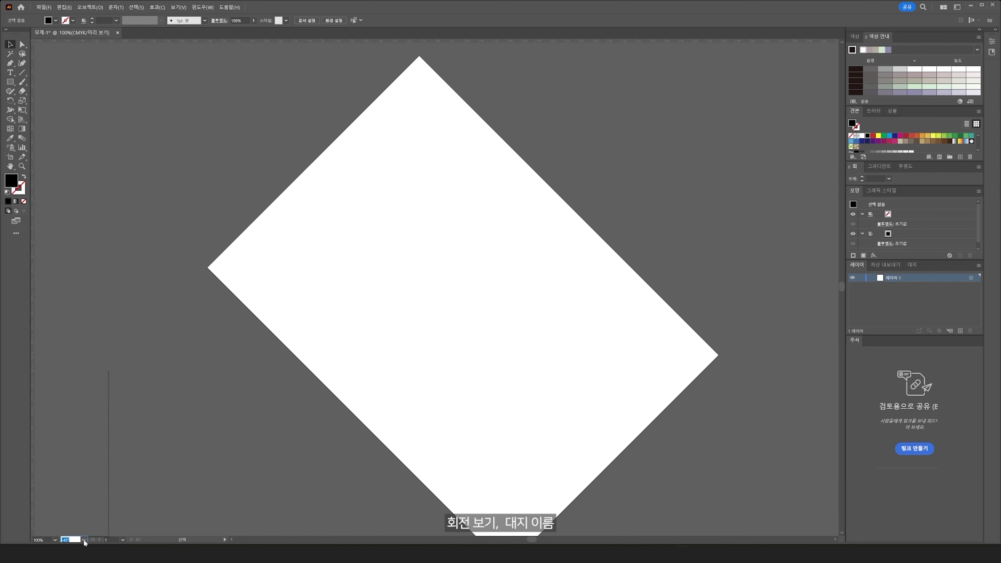
pyautogui.click(99, 455)
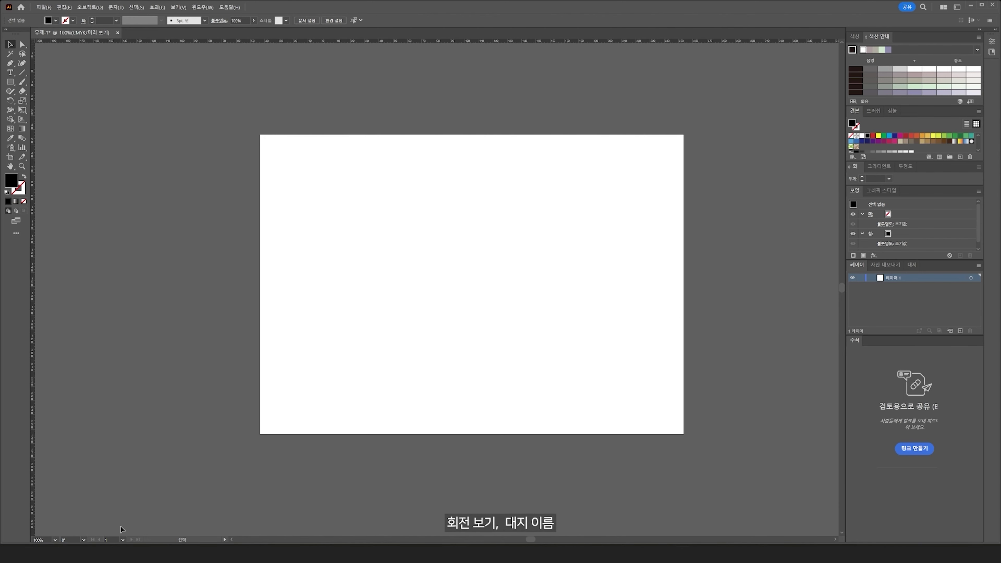
# Switch the status bar readout to the date and time, and to the number of undos
pyautogui.click(224, 540)
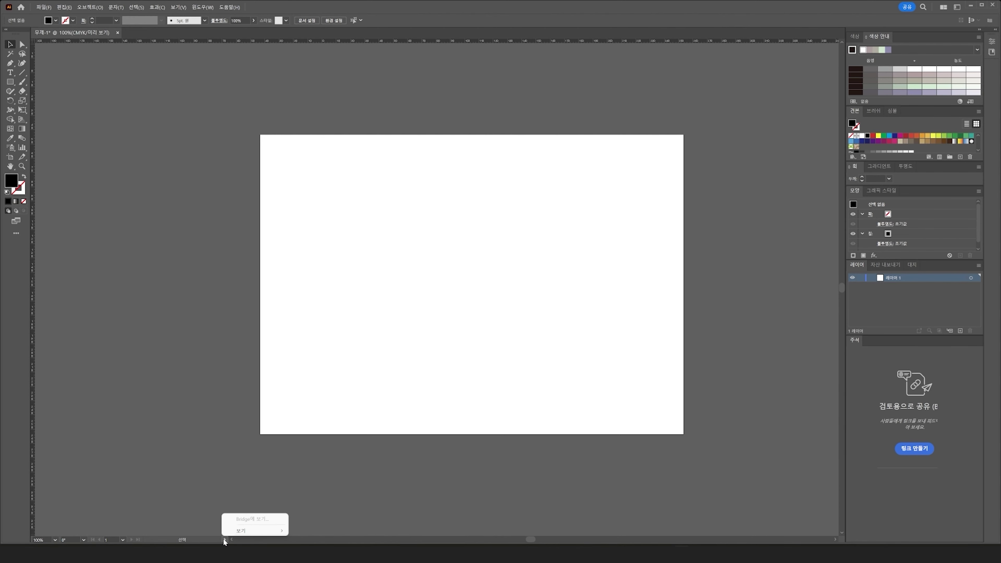
pyautogui.moveTo(251, 531)
pyautogui.click(316, 510)
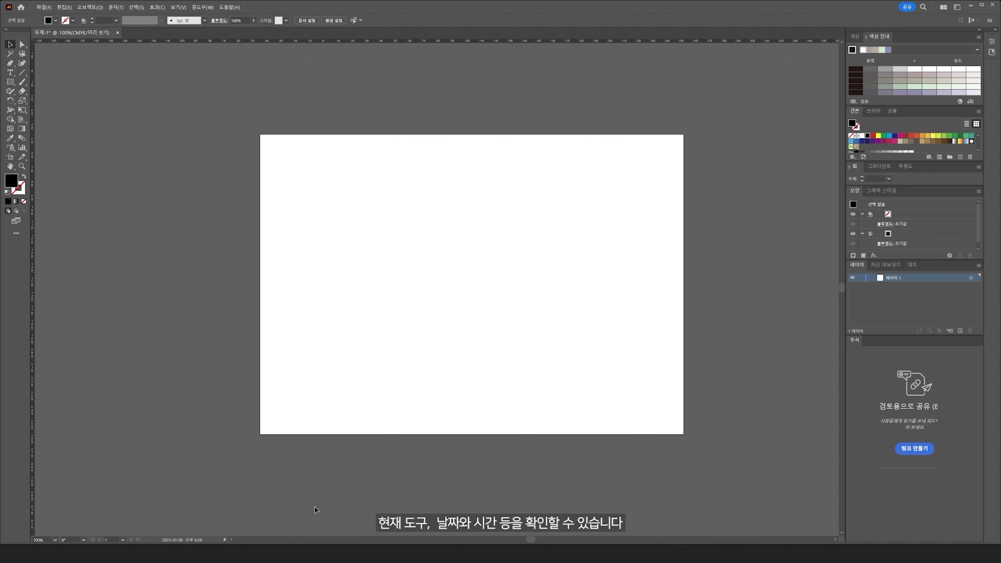
pyautogui.click(225, 539)
pyautogui.moveTo(251, 531)
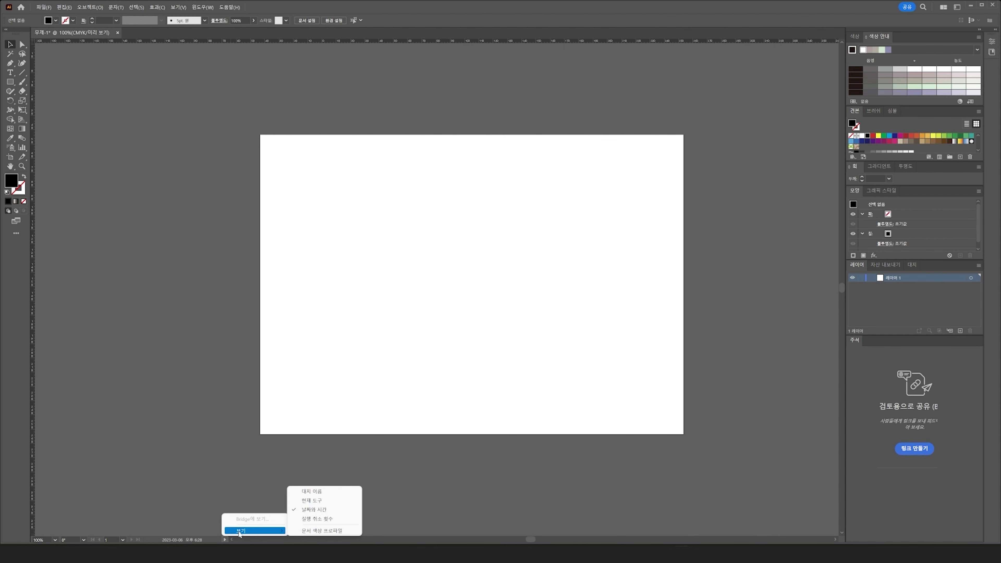
pyautogui.click(305, 519)
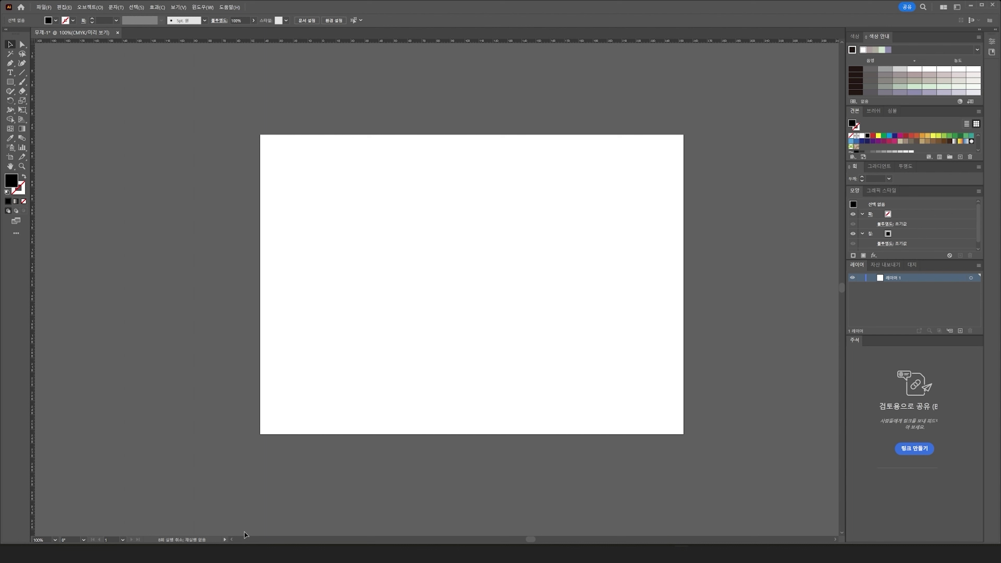
# Set the status bar readout to display the artboard name
pyautogui.click(224, 539)
pyautogui.moveTo(252, 531)
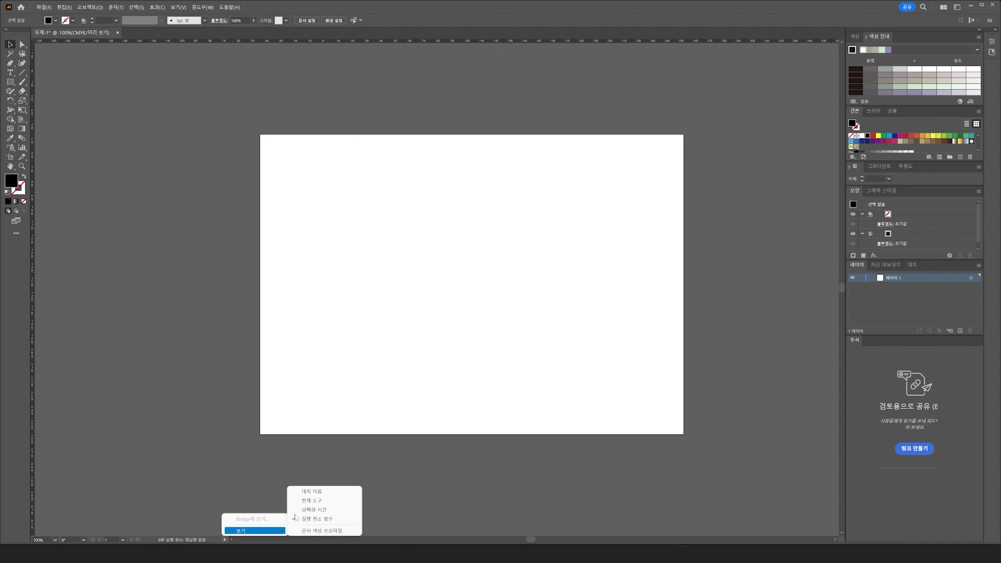
pyautogui.click(311, 493)
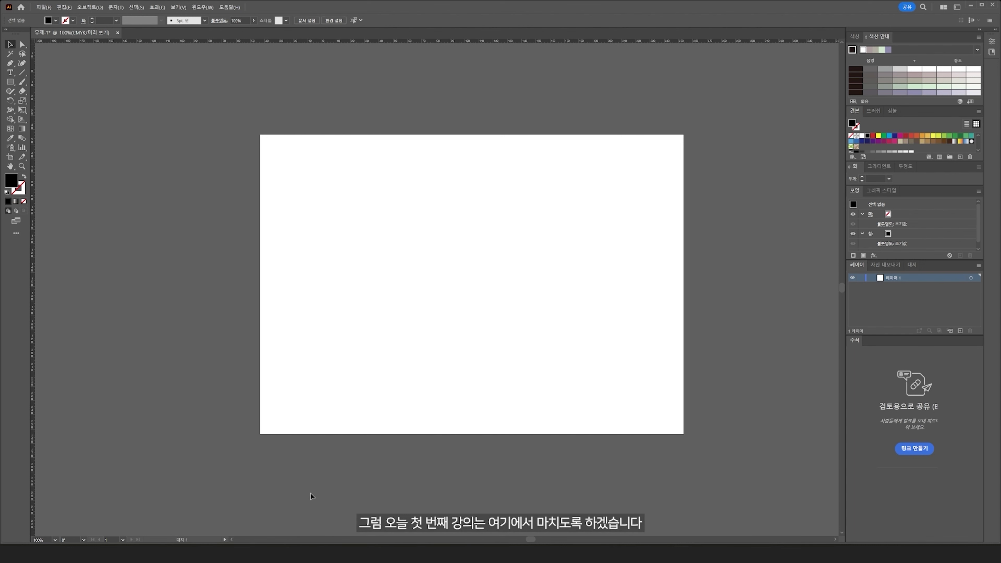